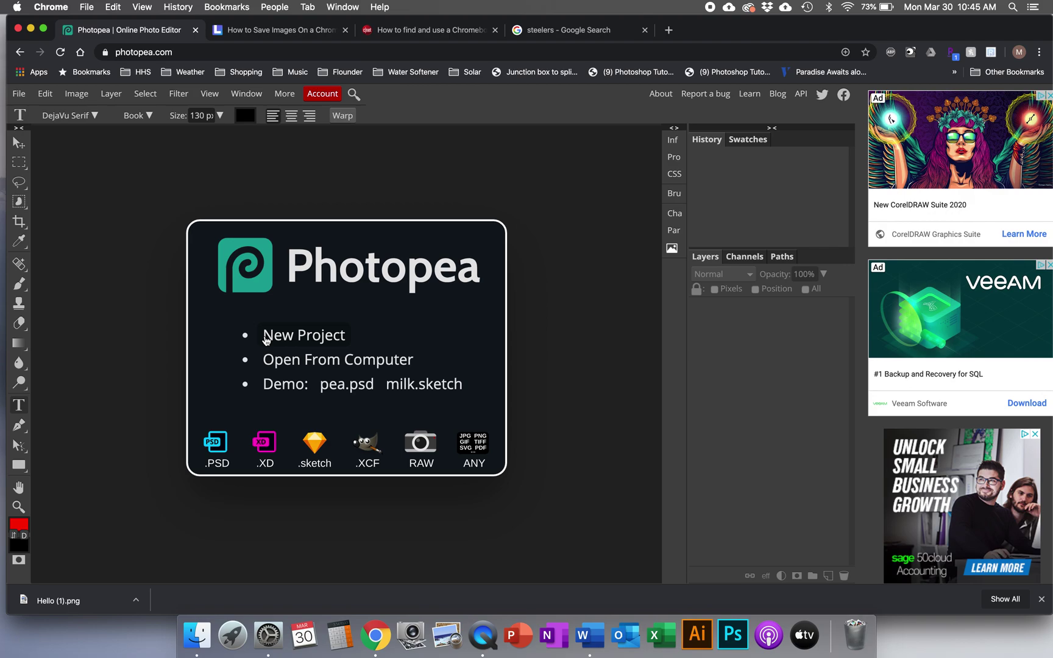
Create a new 1080 × 1080 px project named Hello at 72 DPI with a white background.
left_click(282, 345)
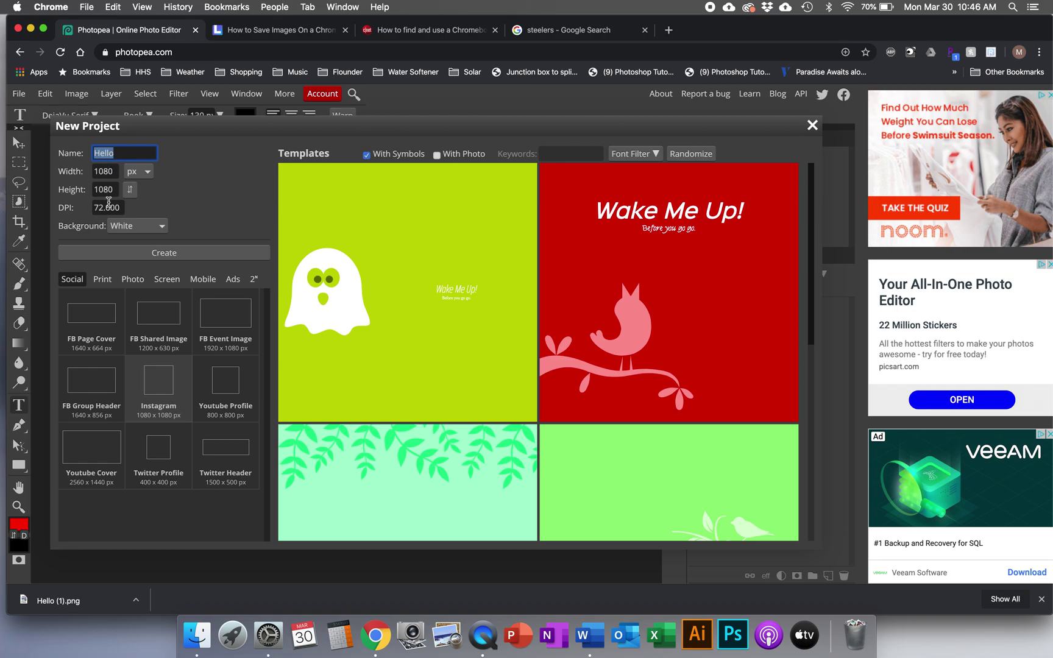
left_click(149, 252)
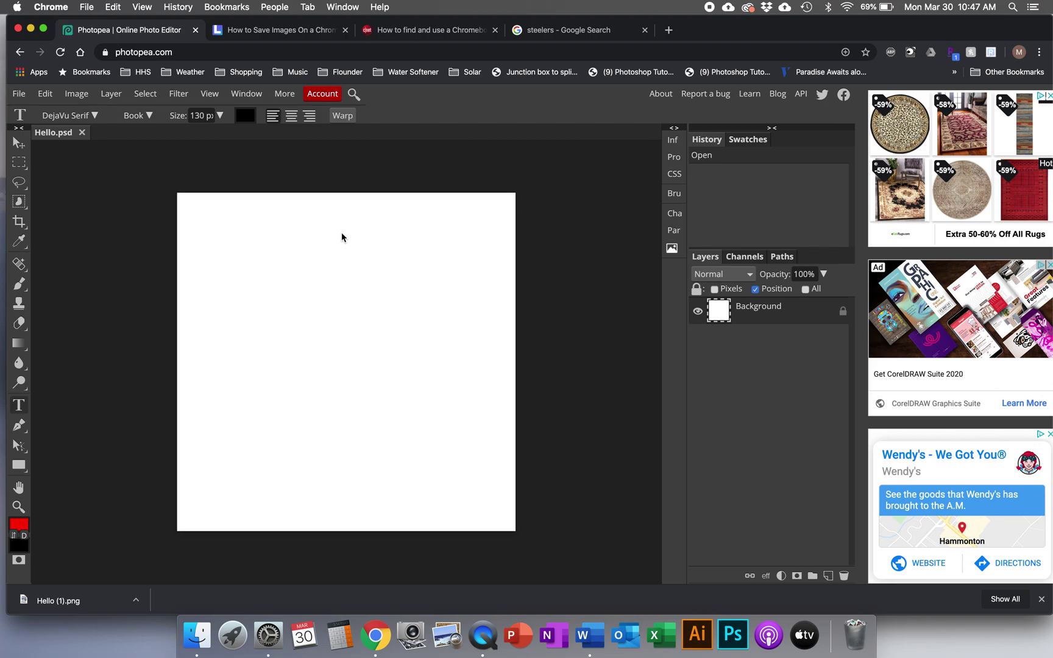
Look at the saving options for the saluting player photo in the steelers Google image results, and return to Photopea.
left_click(540, 33)
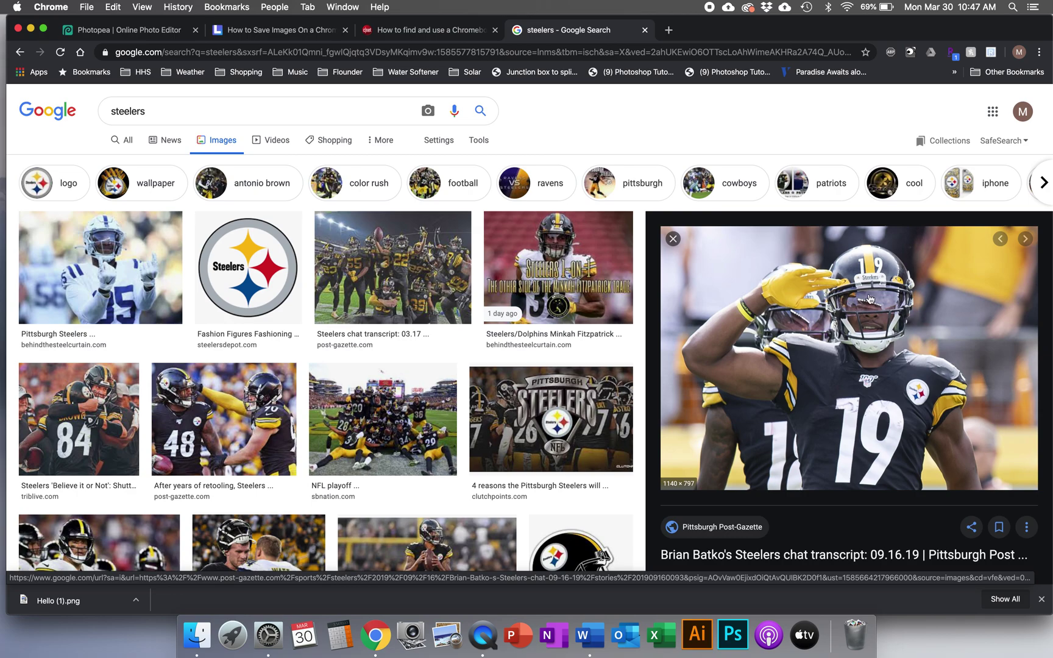
right_click(821, 305)
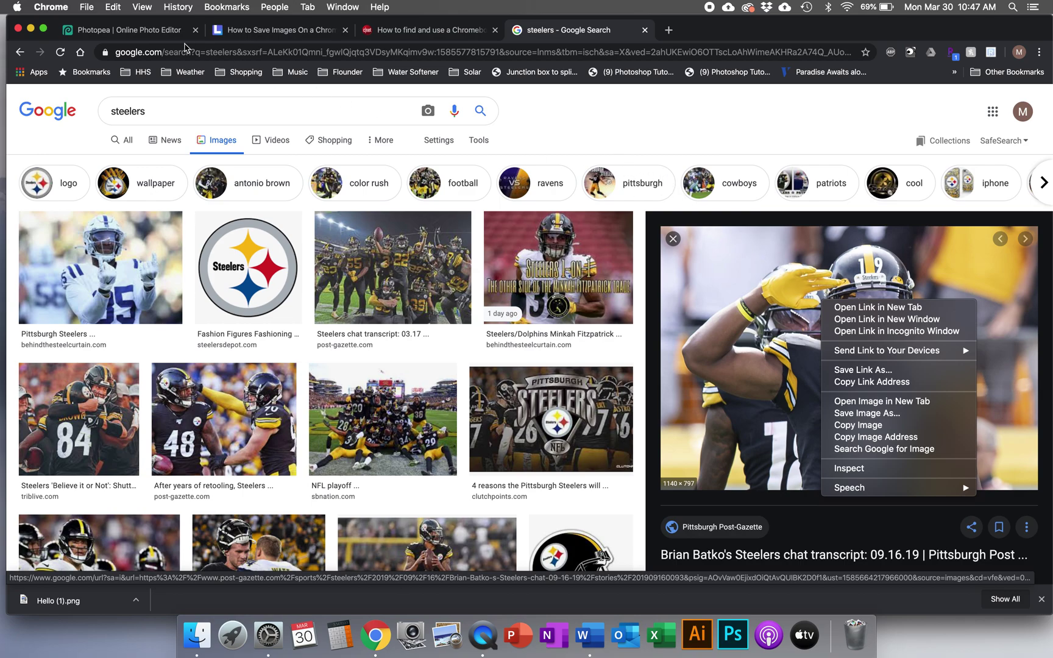
left_click(149, 35)
left_click(115, 30)
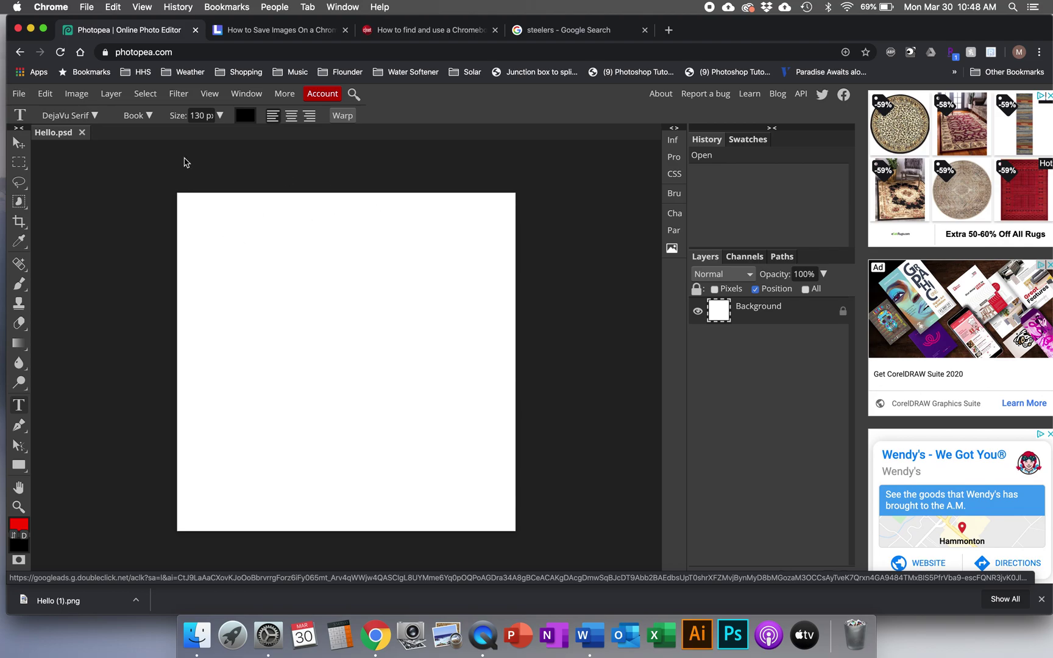
Place the saved steelers player JPG from the Desktop into the Hello project.
left_click(17, 96)
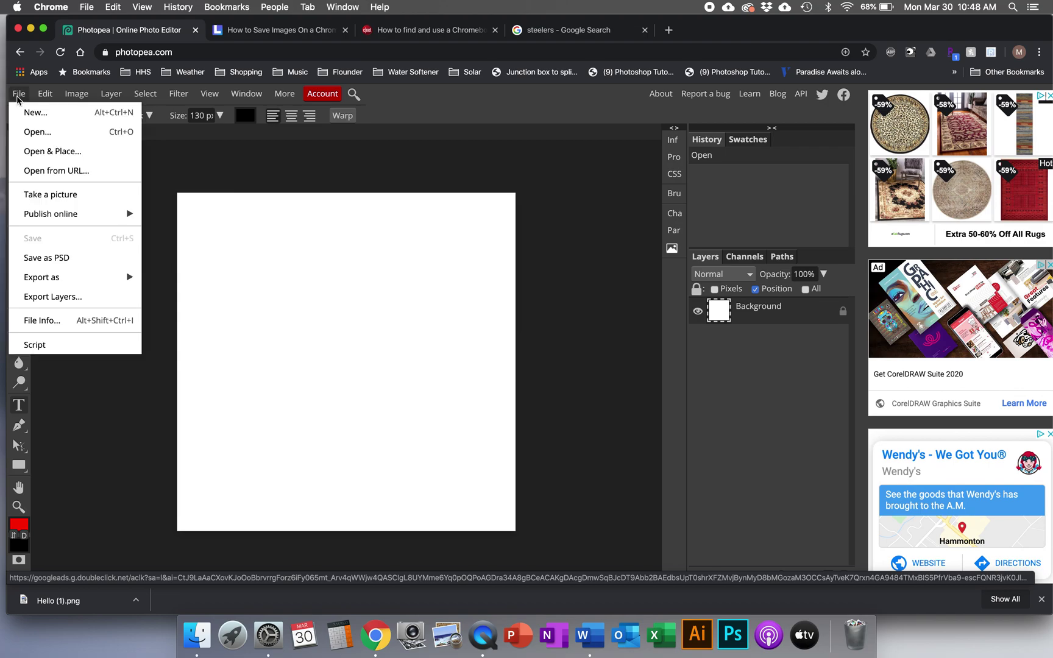
left_click(76, 156)
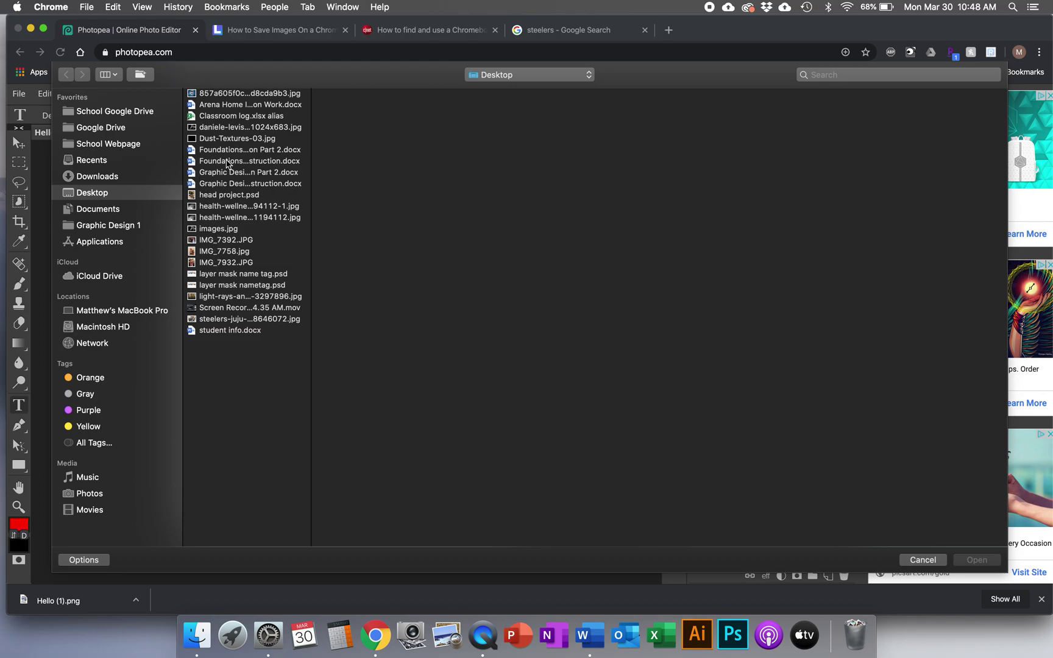
left_click(212, 319)
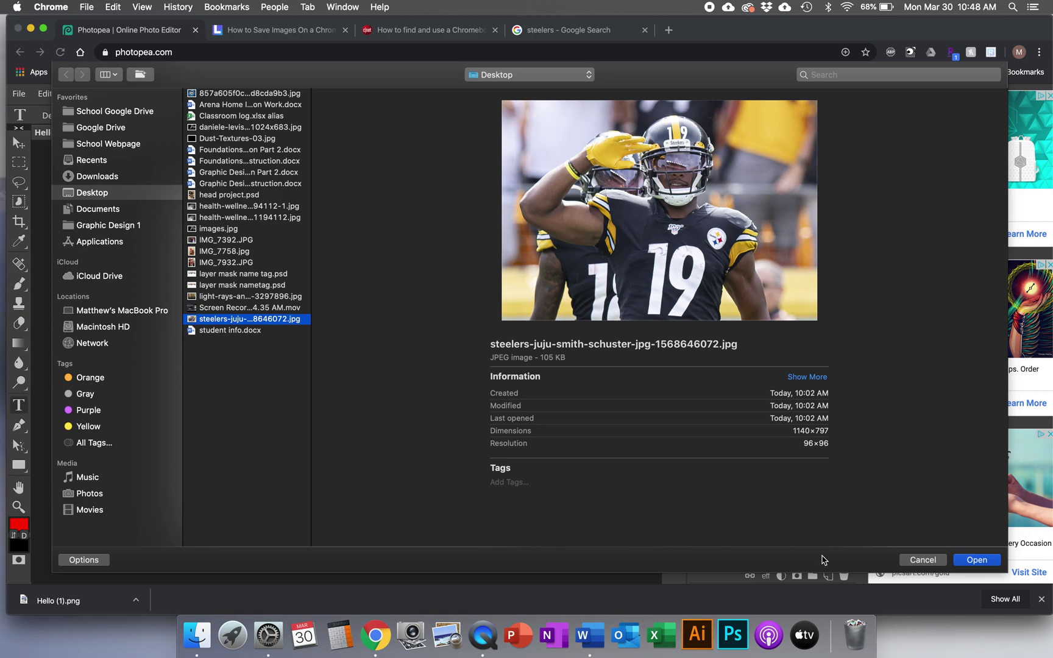
left_click(977, 560)
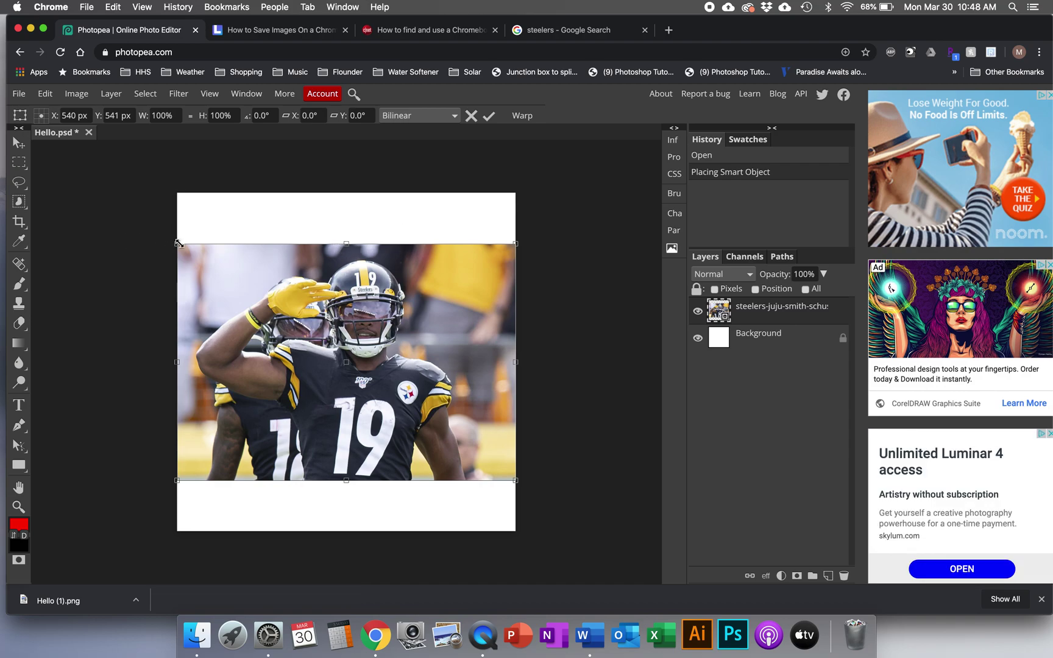
Enlarge the placed player photo proportionally to about 107% and apply the transform.
left_click_drag(179, 243, 229, 287)
left_click_drag(228, 309, 154, 258)
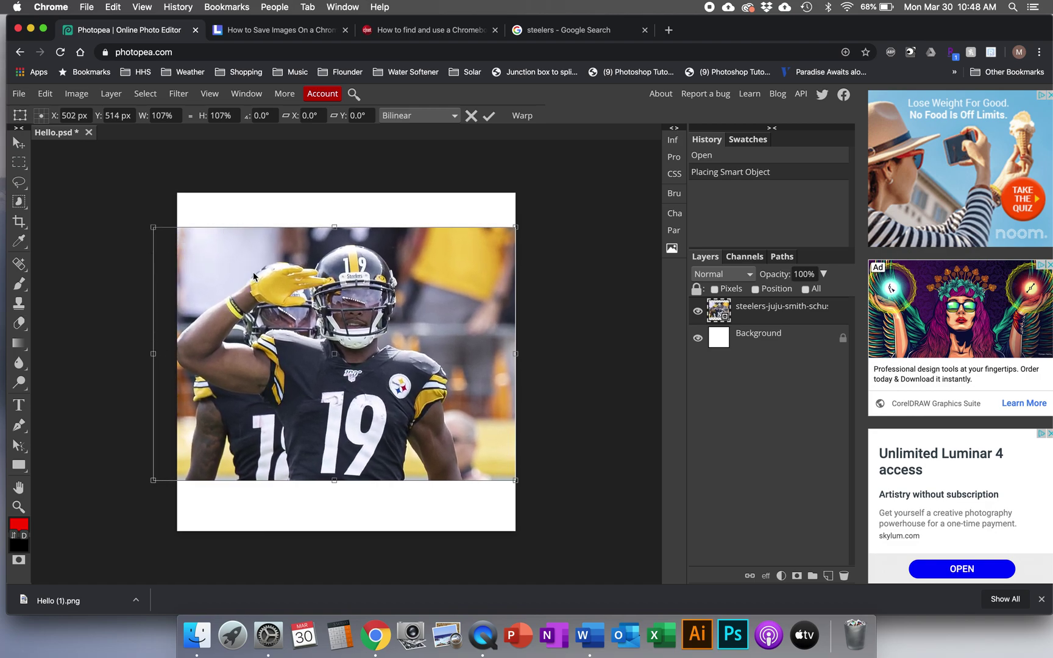
key("t")
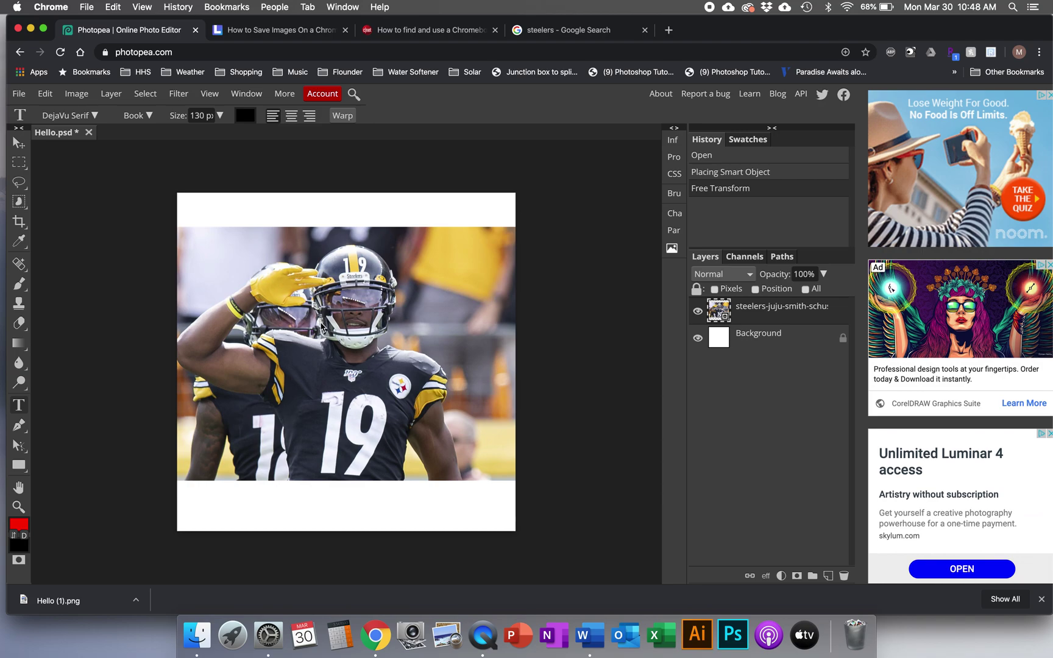
Move the player photo down to the canvas's lower edge, leaving white space above it.
left_click_drag(319, 319, 341, 363)
key("Escape")
left_click(18, 144)
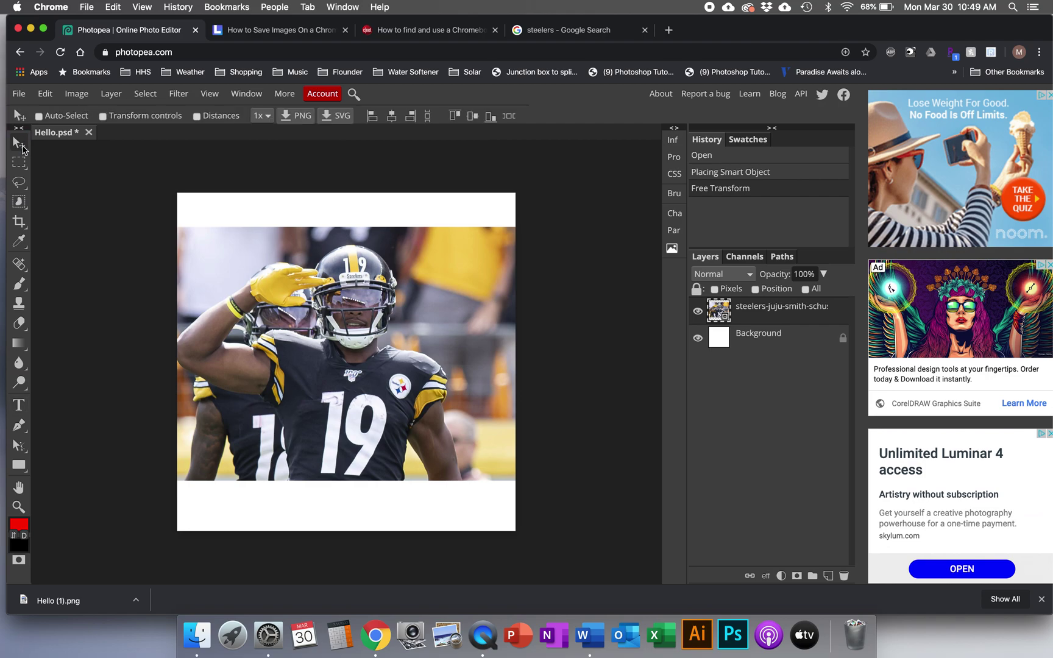
left_click_drag(306, 302, 311, 359)
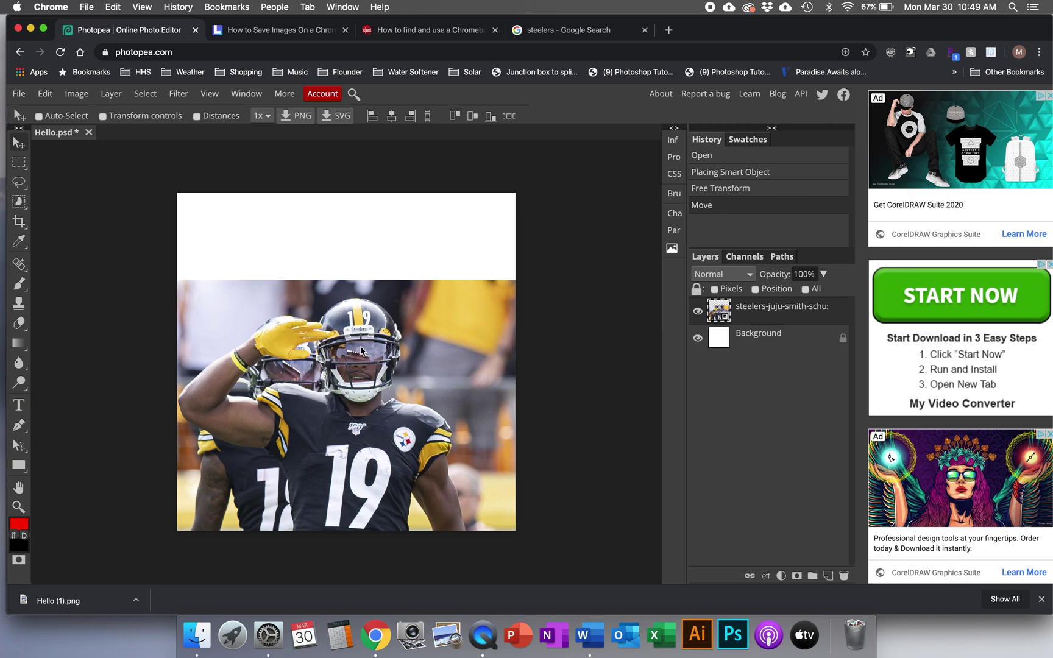
Add a text layer with the teacher's title and surname in the white space above the photo.
left_click(19, 405)
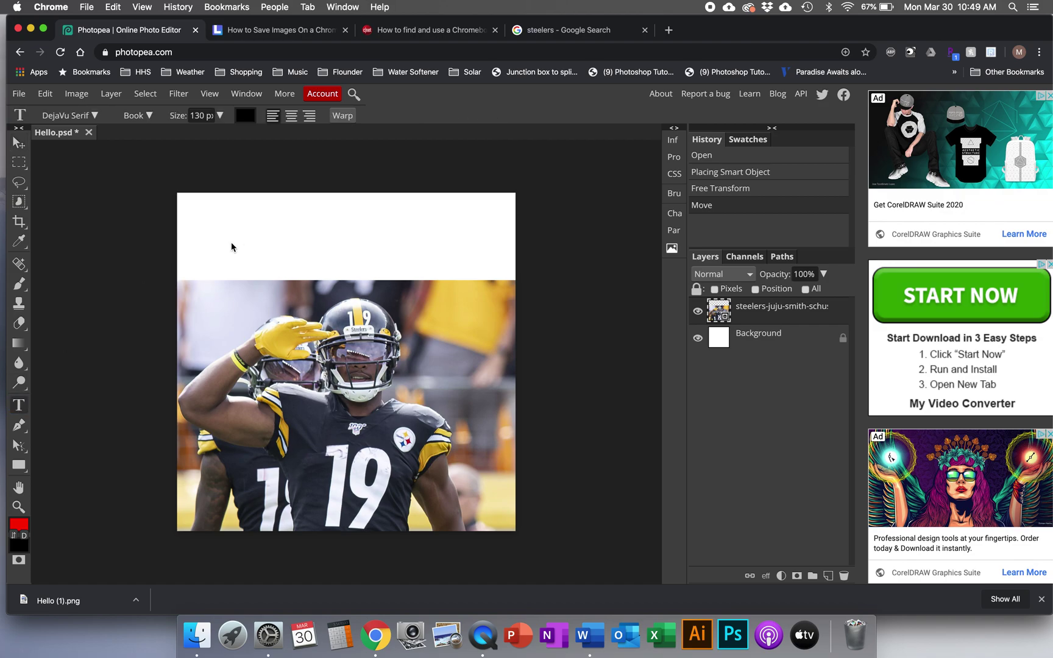
left_click(203, 262)
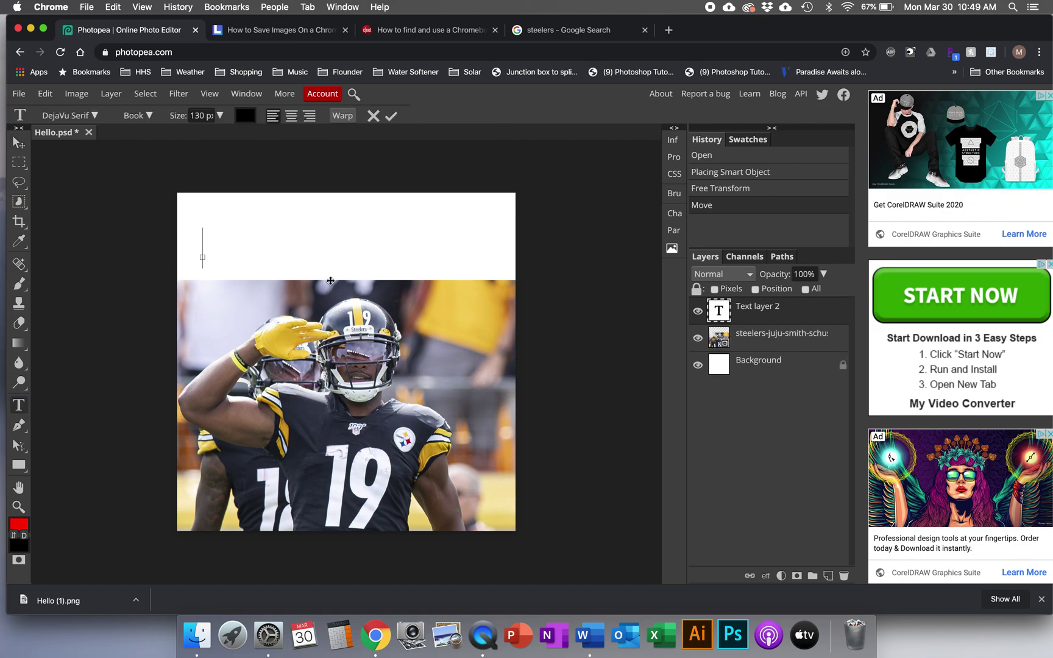
type("Mr. Arena")
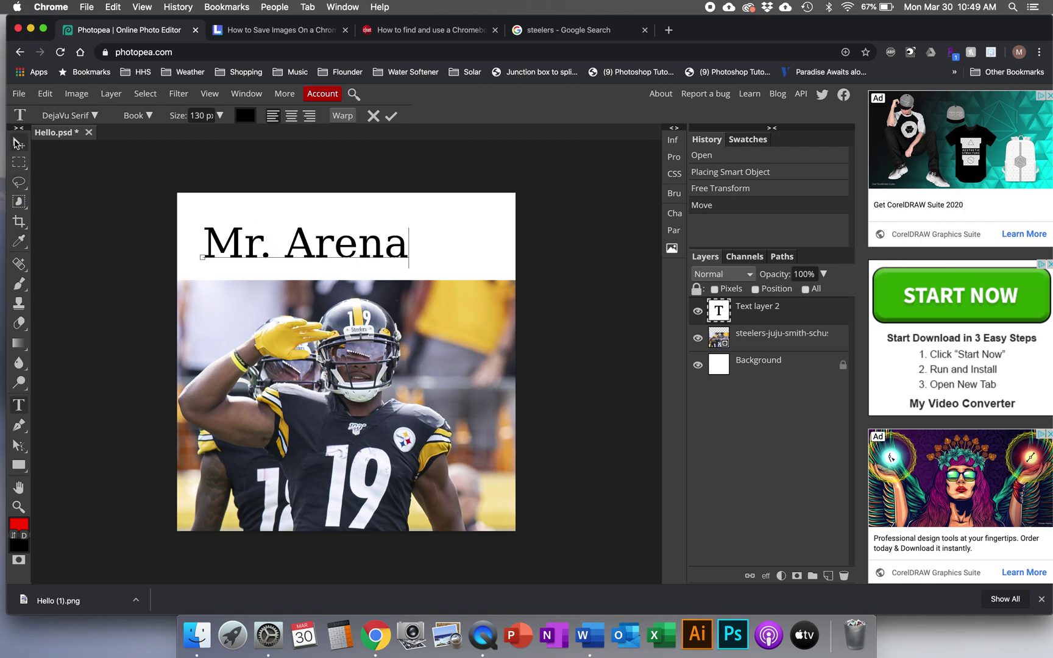
Reposition the name text roughly in the middle of the white area above the photo.
left_click(18, 144)
left_click_drag(314, 255, 355, 250)
left_click(765, 339)
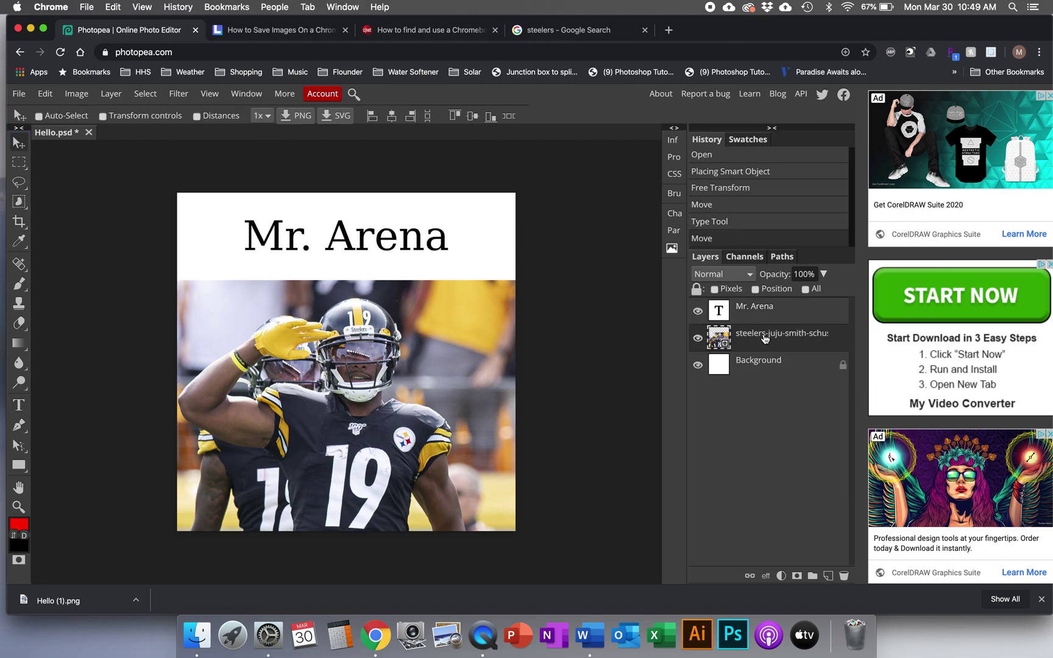
left_click(748, 313)
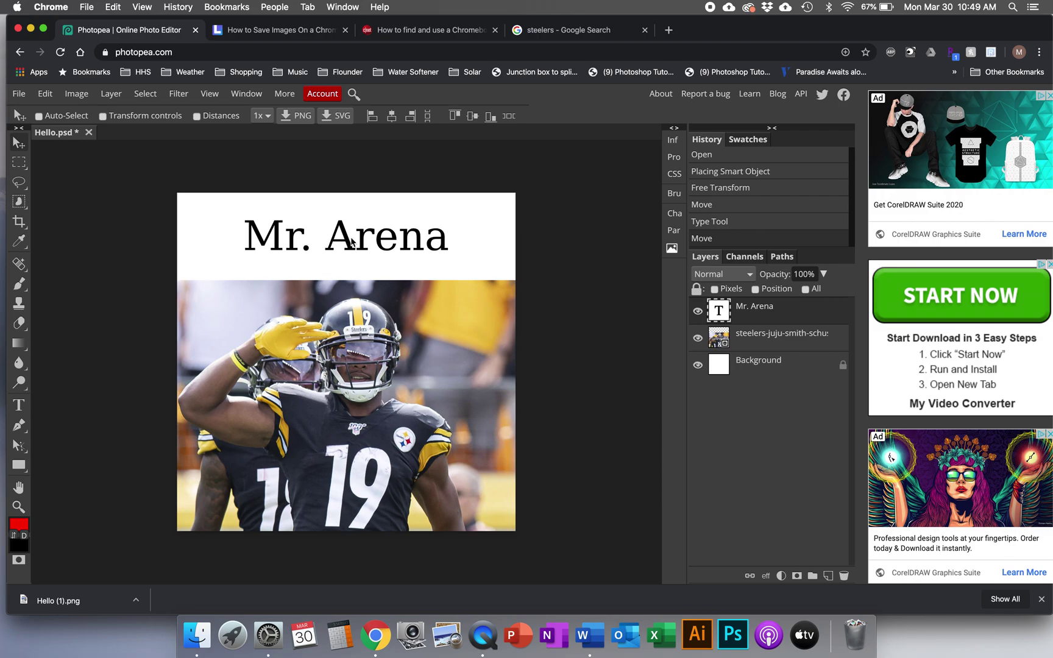
left_click_drag(346, 242, 330, 249)
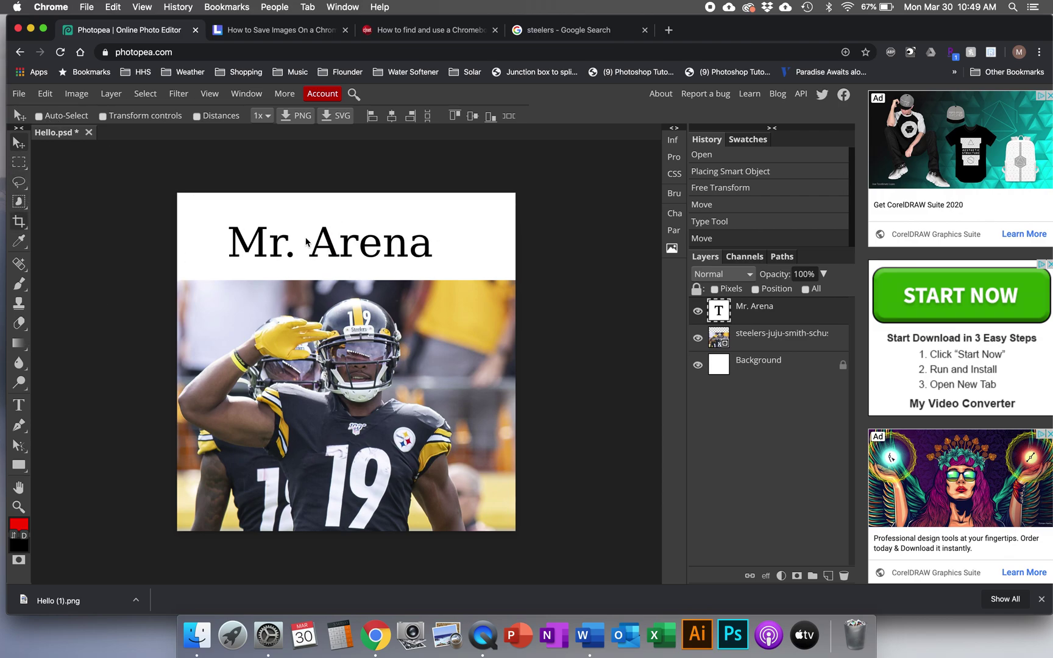
Change the name text's font to Destroy.
left_click(18, 405)
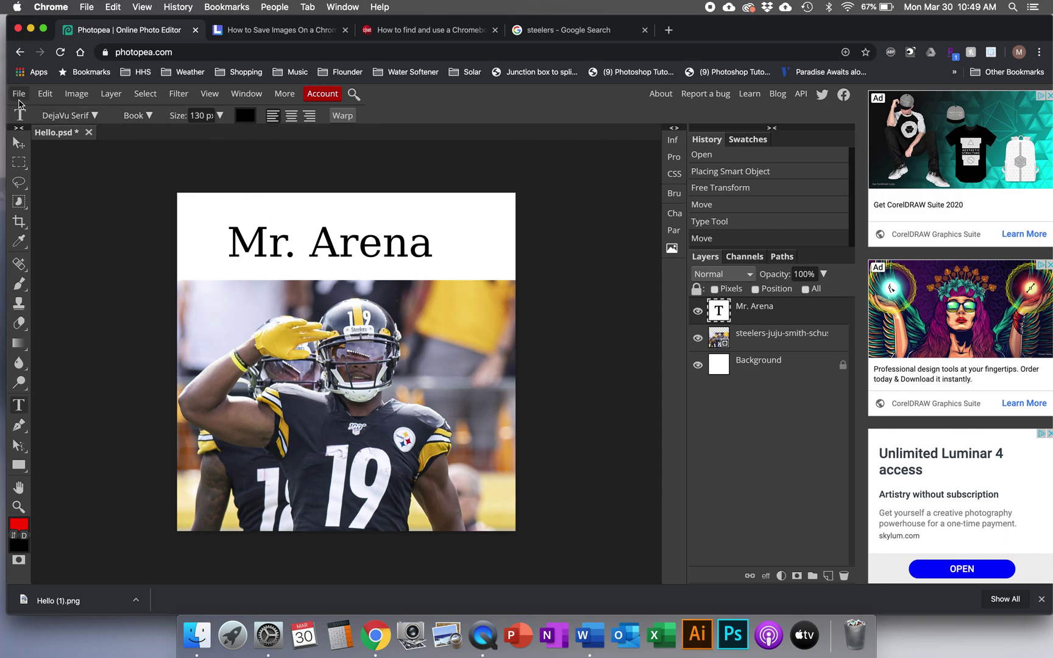
left_click(94, 116)
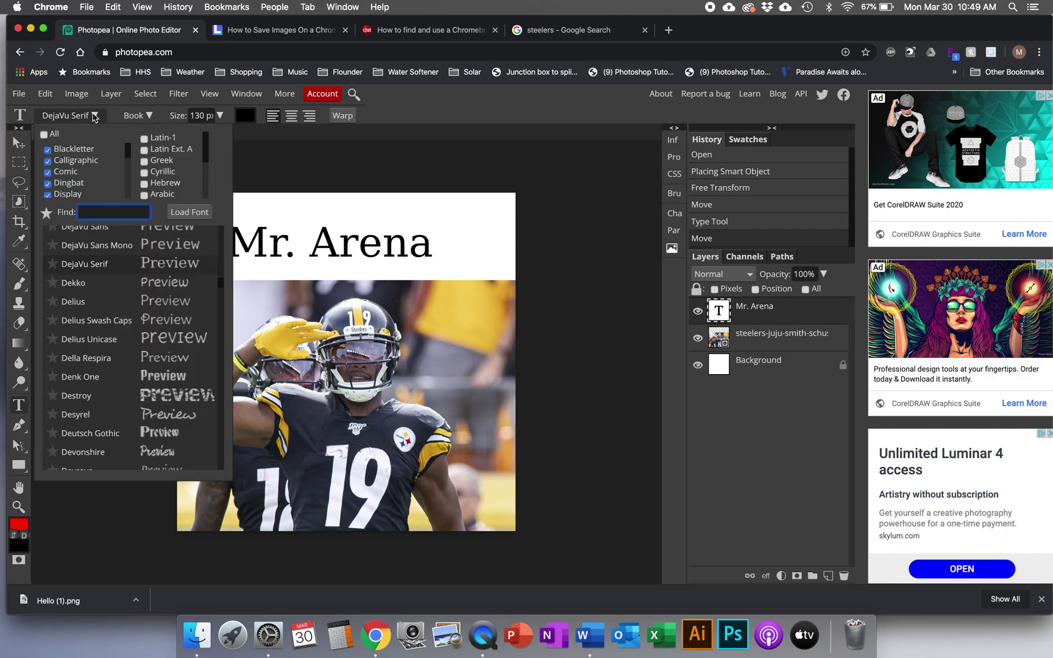
left_click(77, 395)
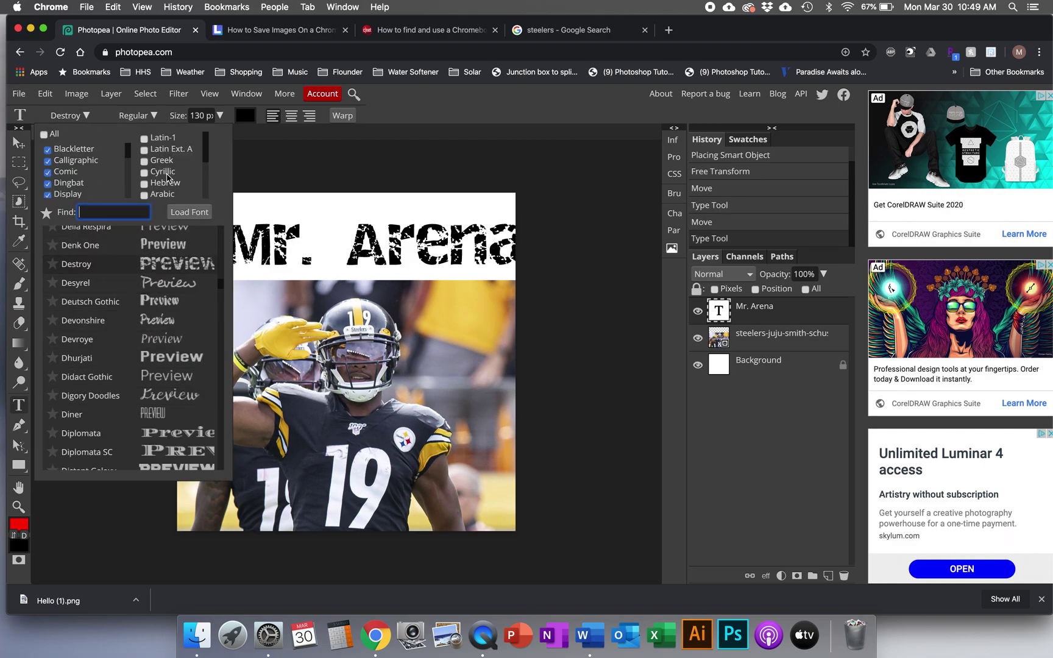
Recolour the name text gold (cea126) sampled from the photo, and shift it left to fit inside the canvas.
left_click(245, 117)
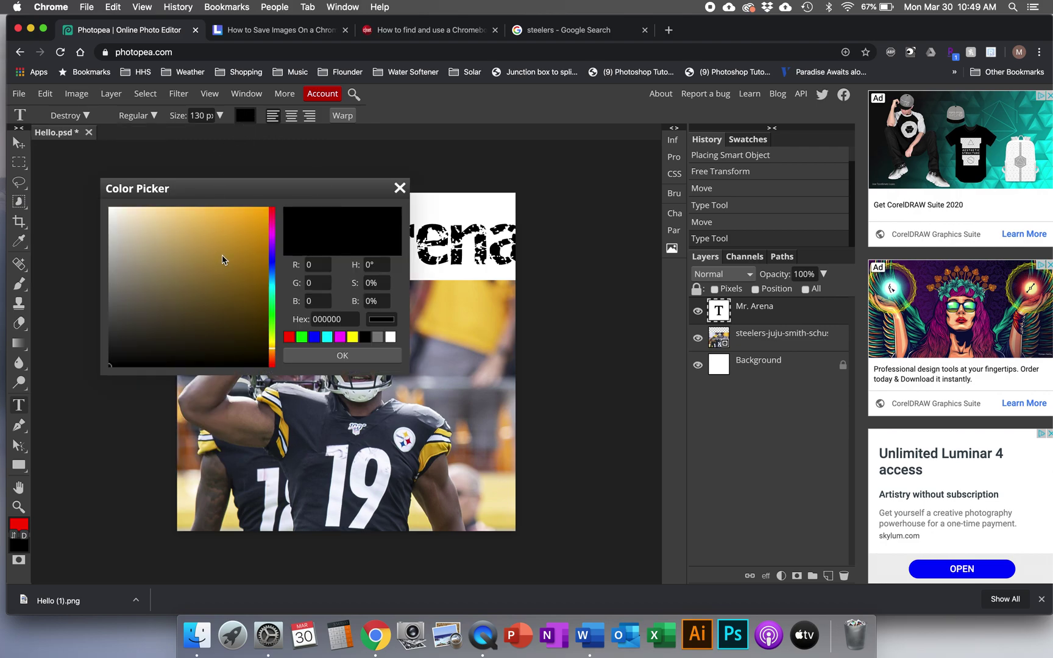
left_click(481, 331)
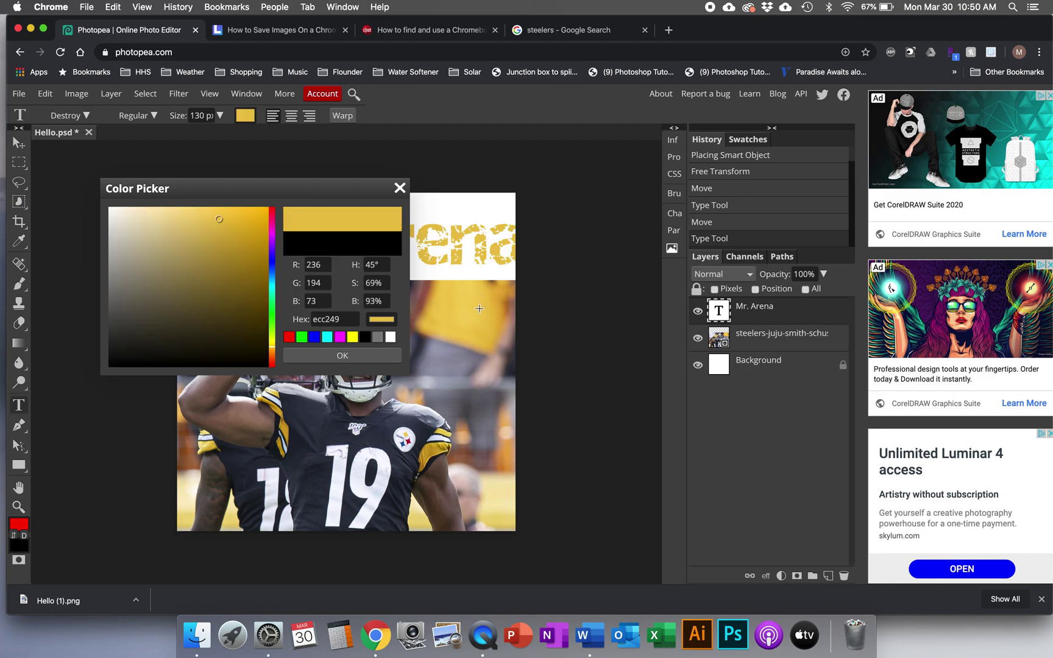
left_click(281, 428)
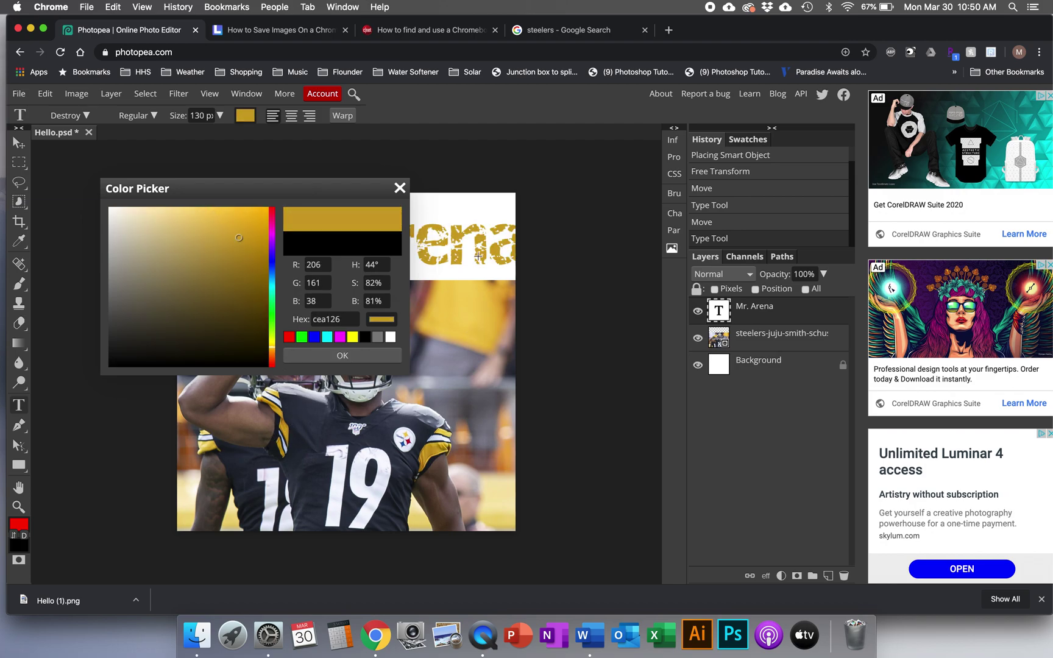
left_click(338, 359)
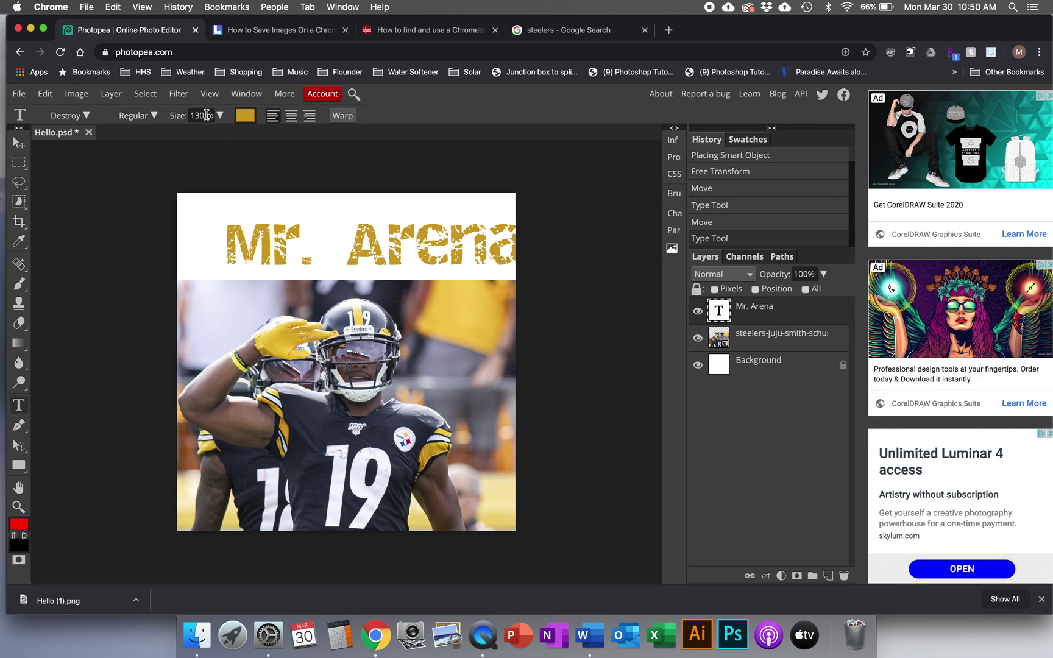
left_click(19, 143)
left_click_drag(286, 241, 255, 240)
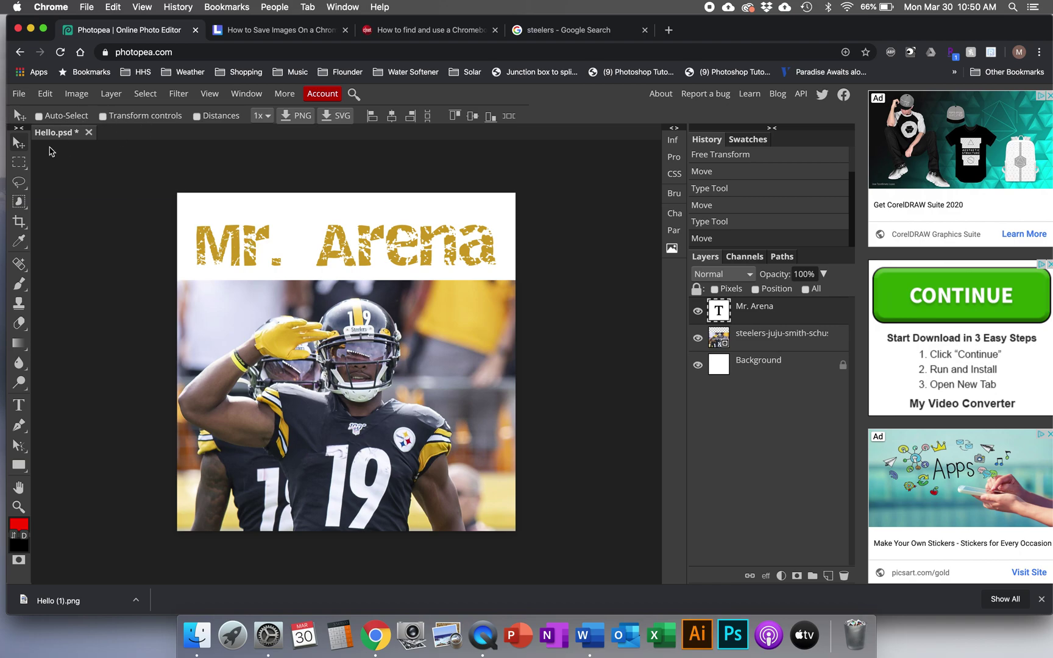
left_click(19, 405)
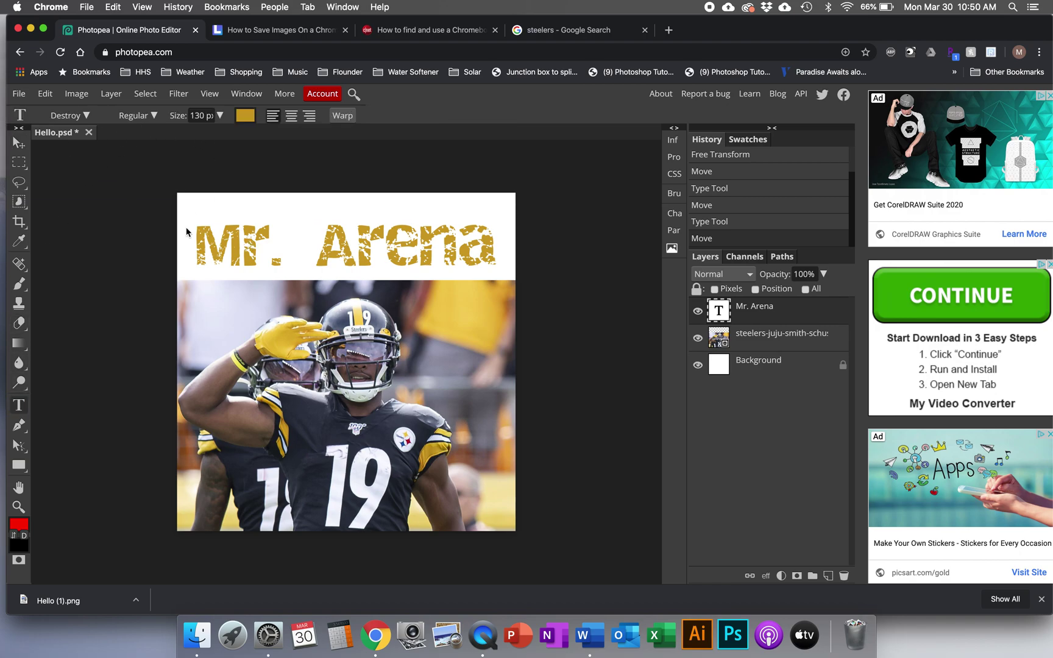
left_click(220, 116)
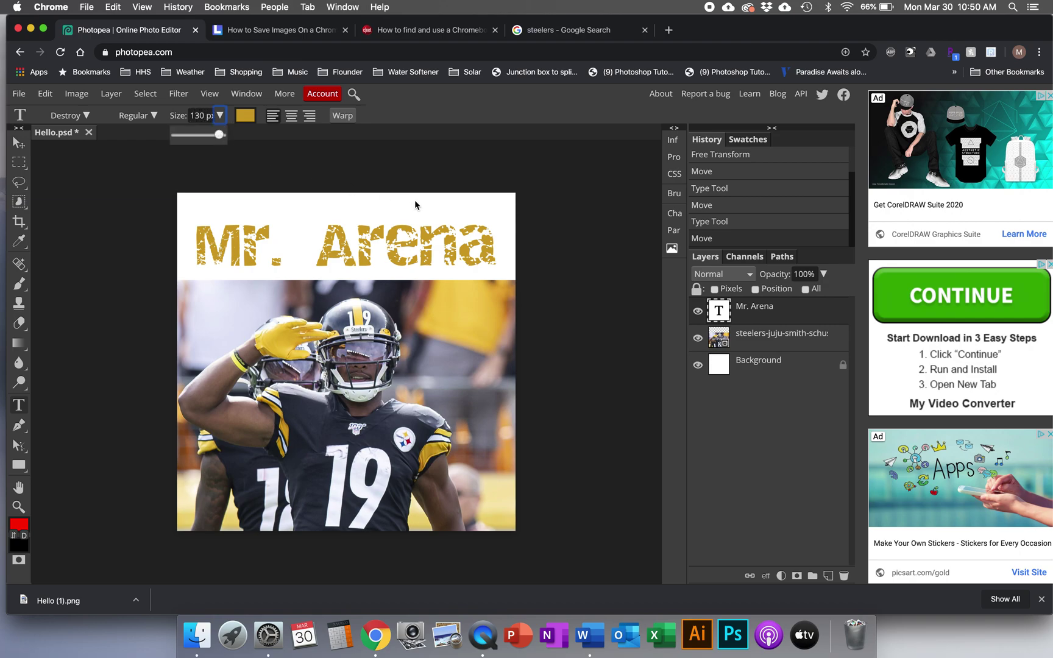
left_click(435, 93)
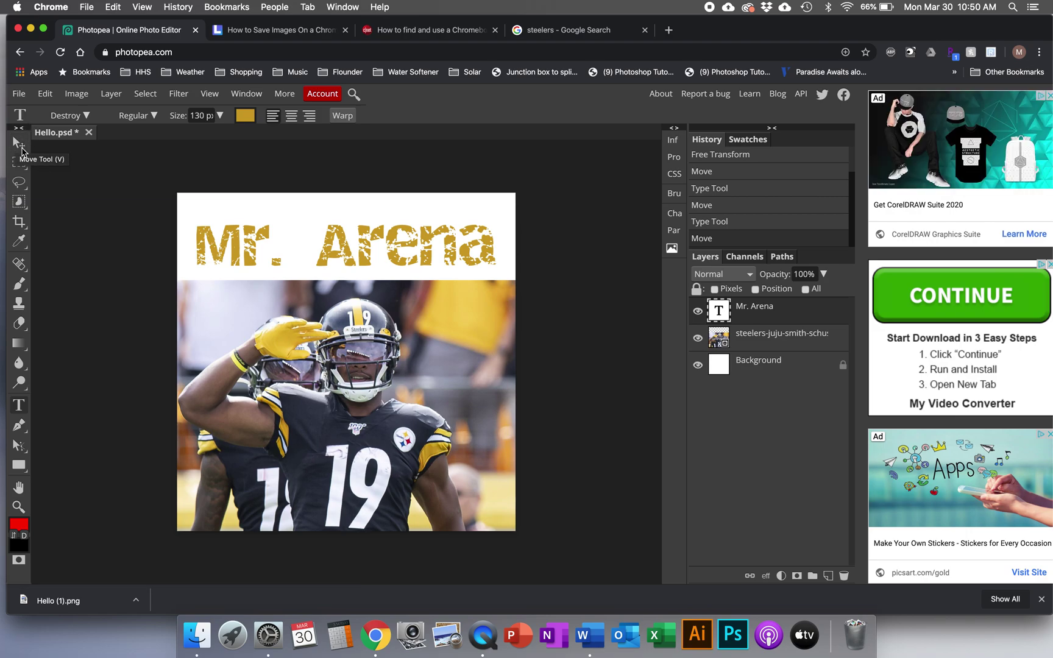
Export the design as a 1080 × 1080 px PNG at 100% quality.
left_click(19, 95)
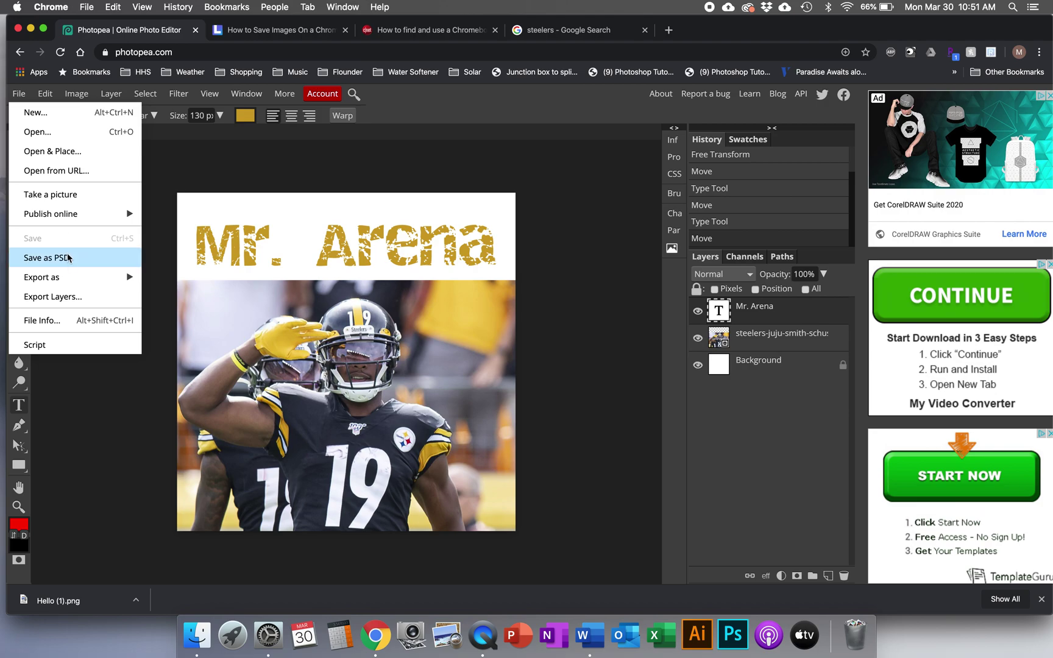
mouse_move(71, 277)
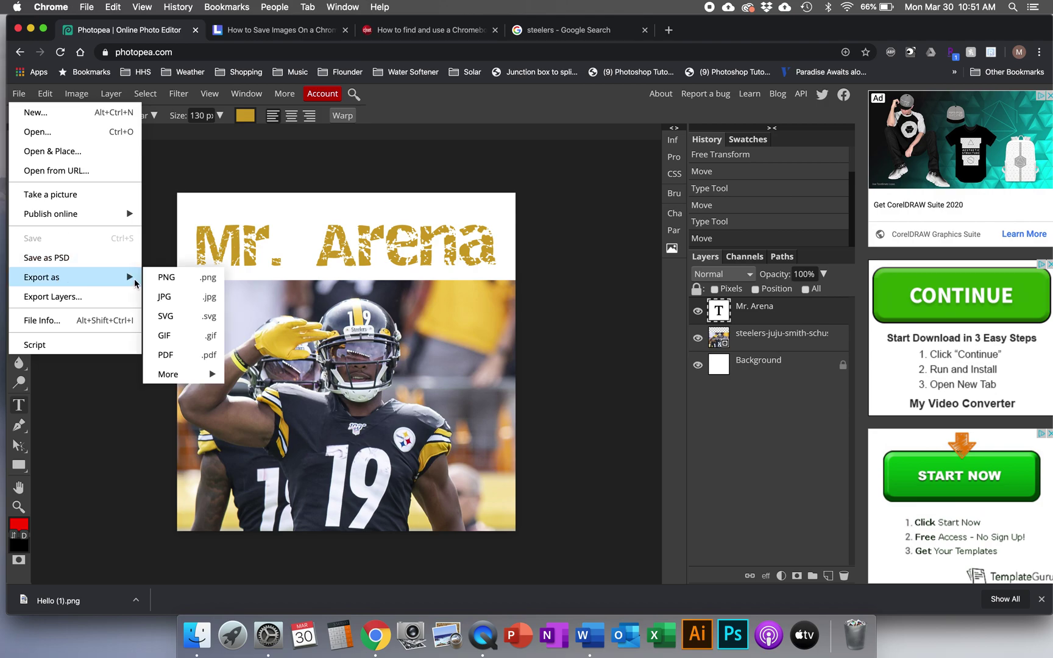
left_click(176, 280)
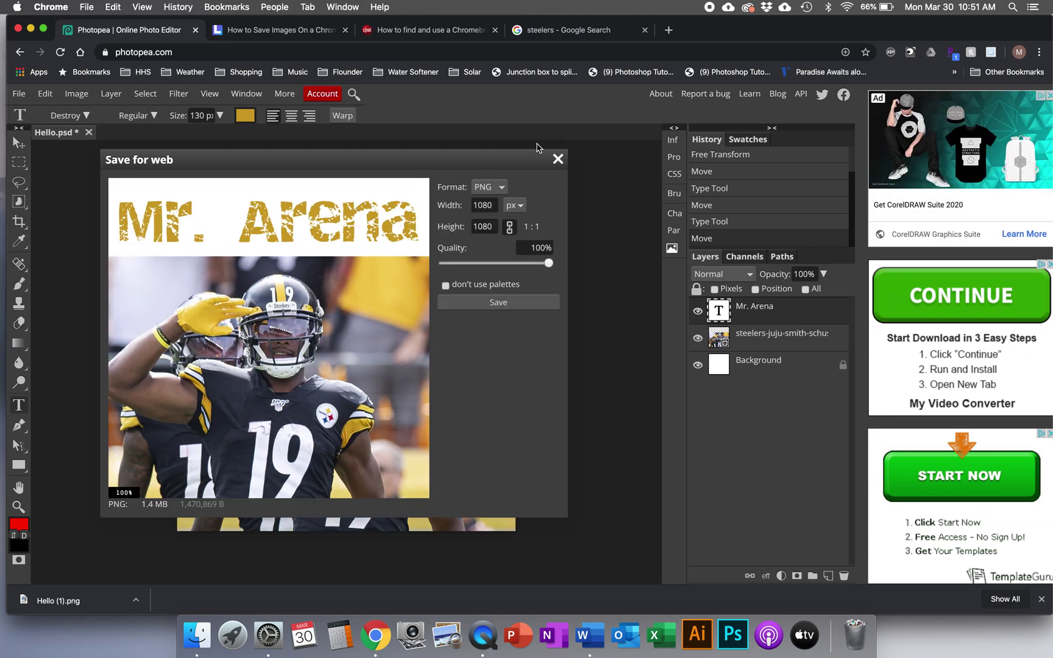
left_click(462, 300)
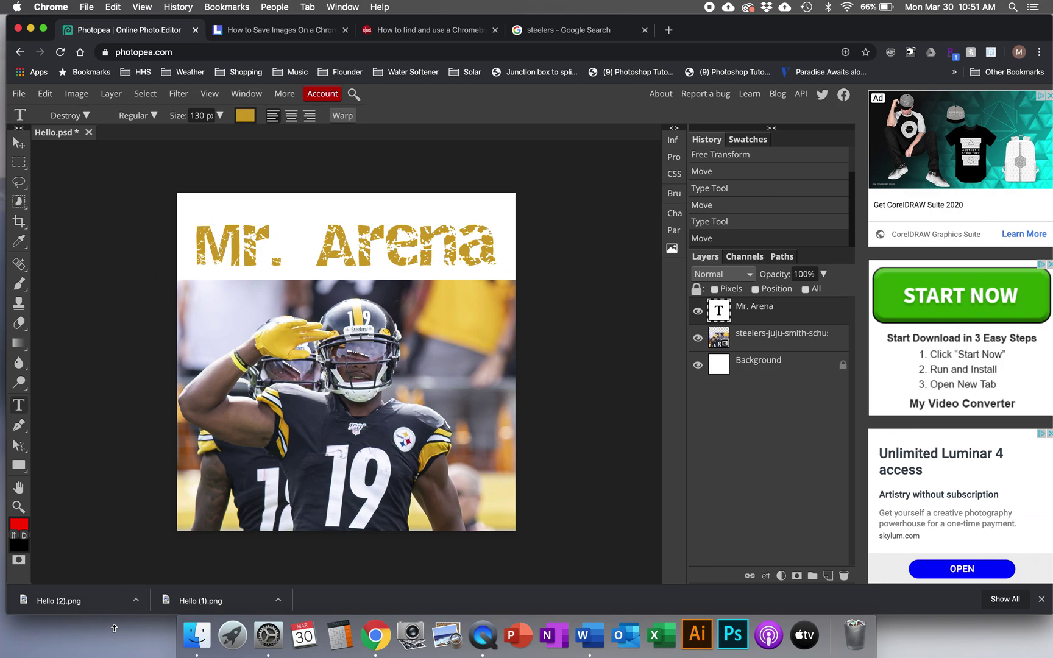
Open the exported PNG in Preview to check the design, and close it.
left_click(136, 600)
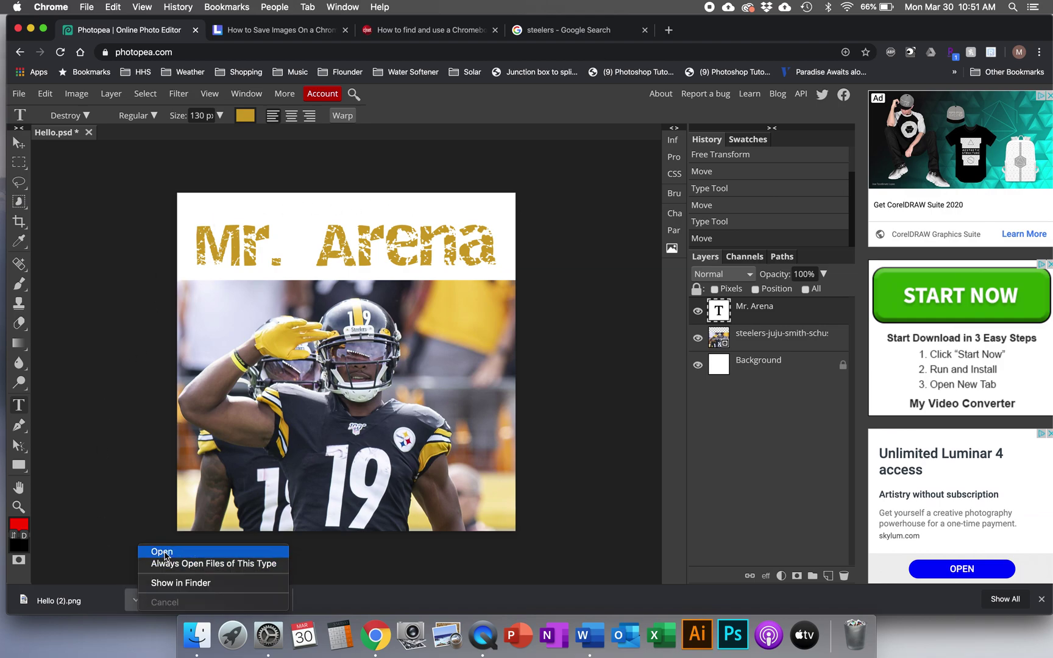
left_click(162, 553)
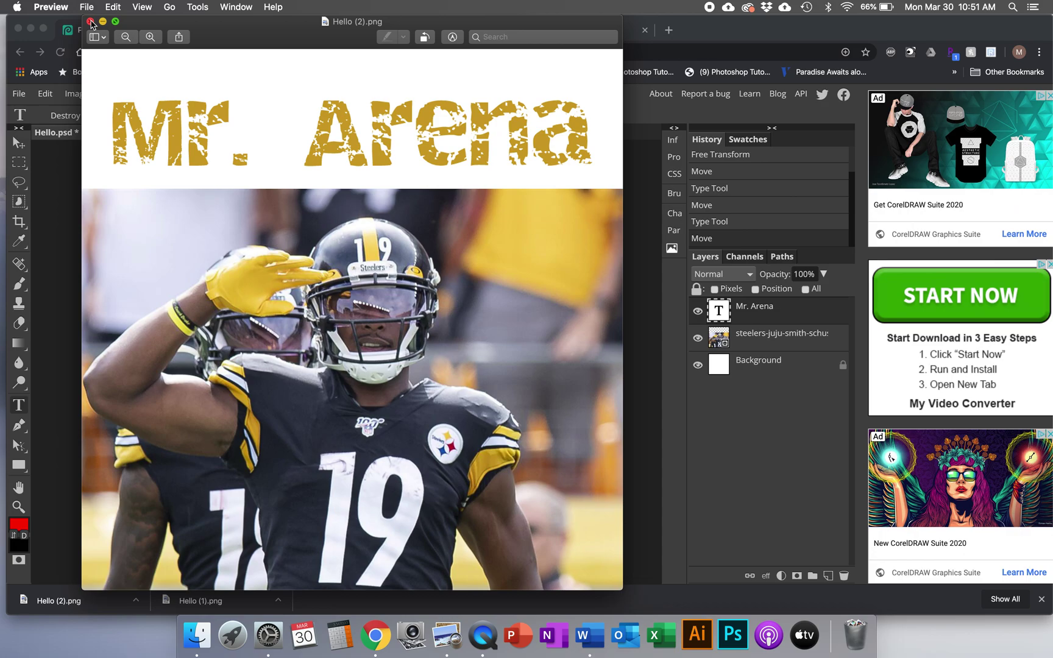
left_click(90, 21)
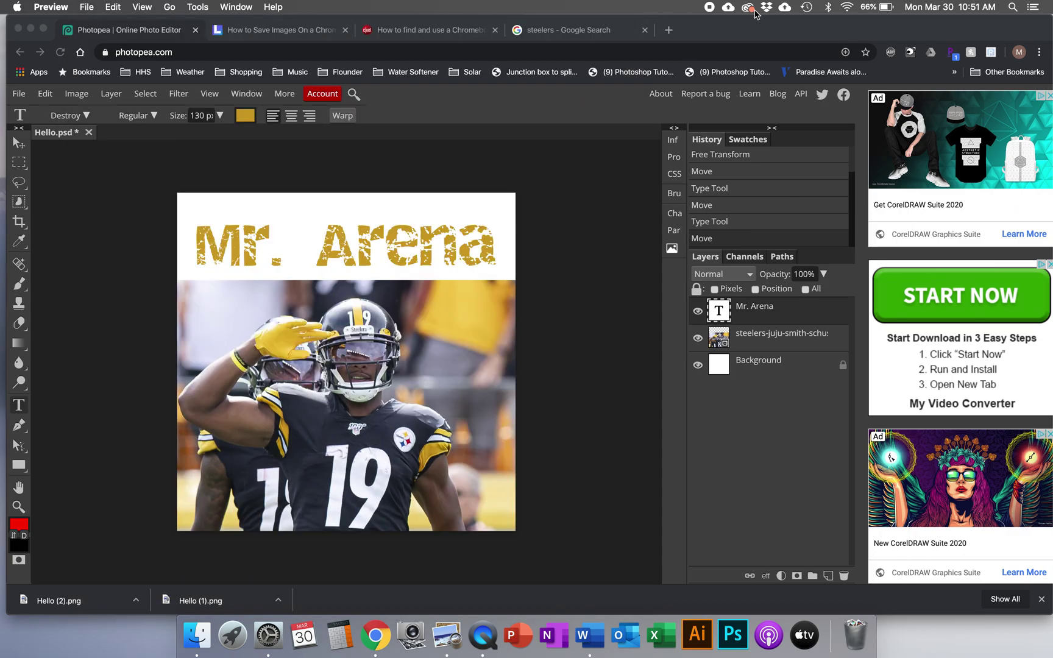